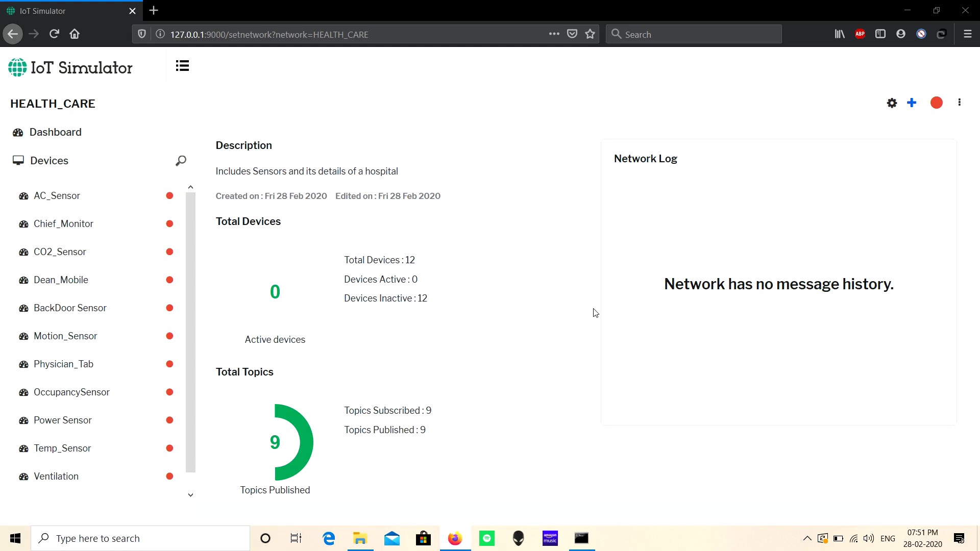
scroll(112, 331, "down", 1)
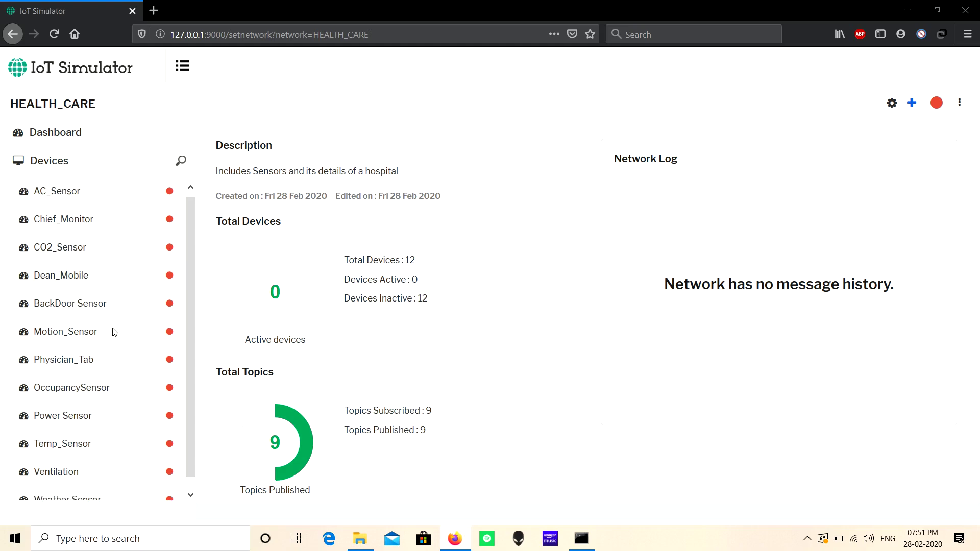
scroll(114, 337, "down", 1)
scroll(123, 343, "up", 1)
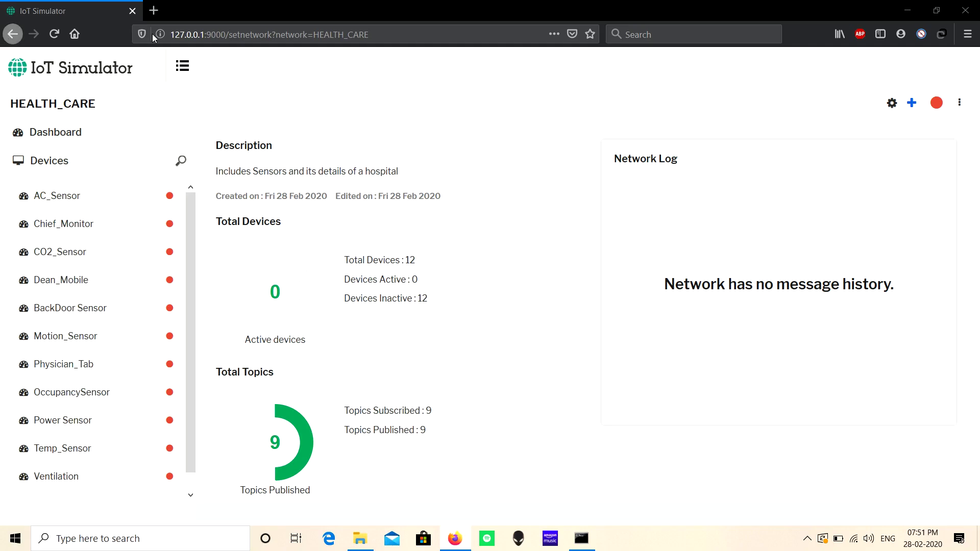
- Create the Home_automation network with description 'Home IoT device', correcting description typos
left_click(182, 67)
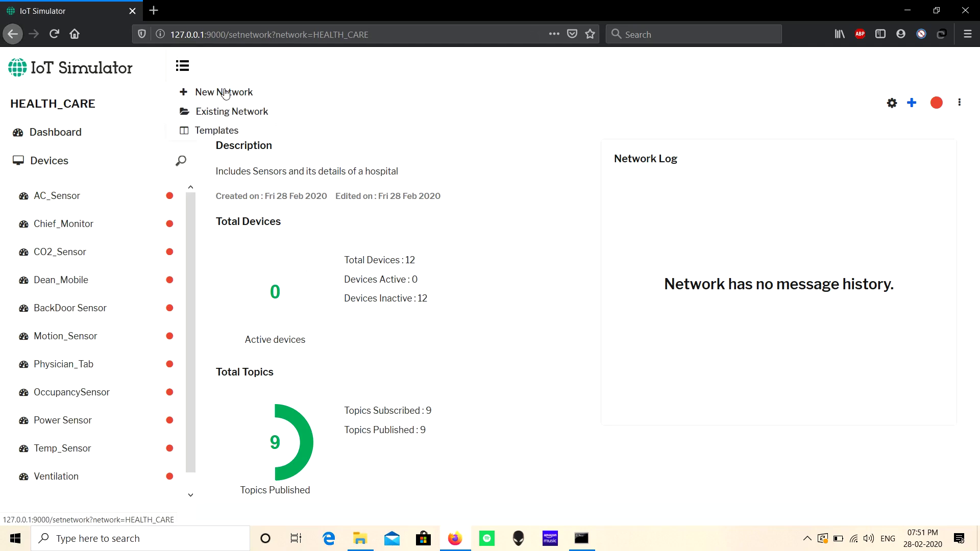
left_click(226, 93)
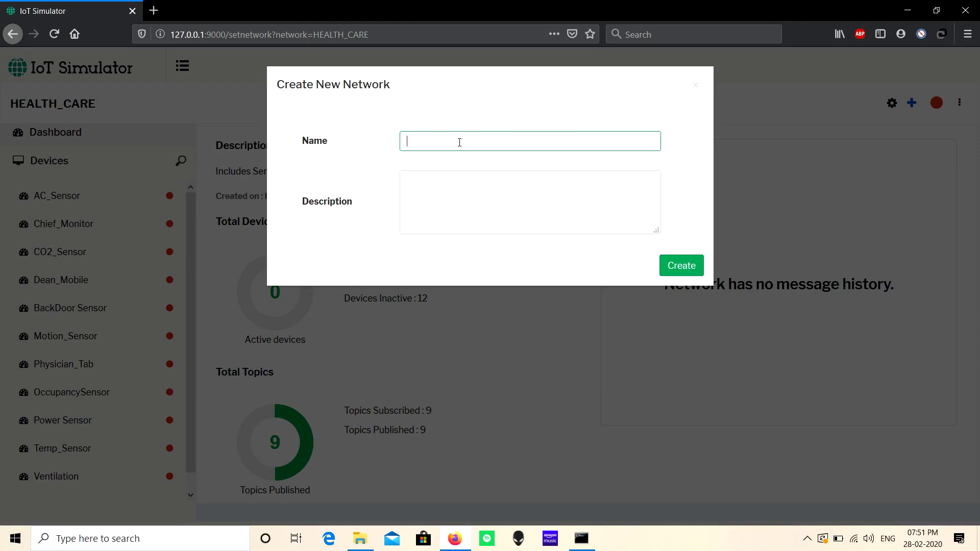
type("Home_")
type("automatio")
type("n")
key("Tab")
type("H")
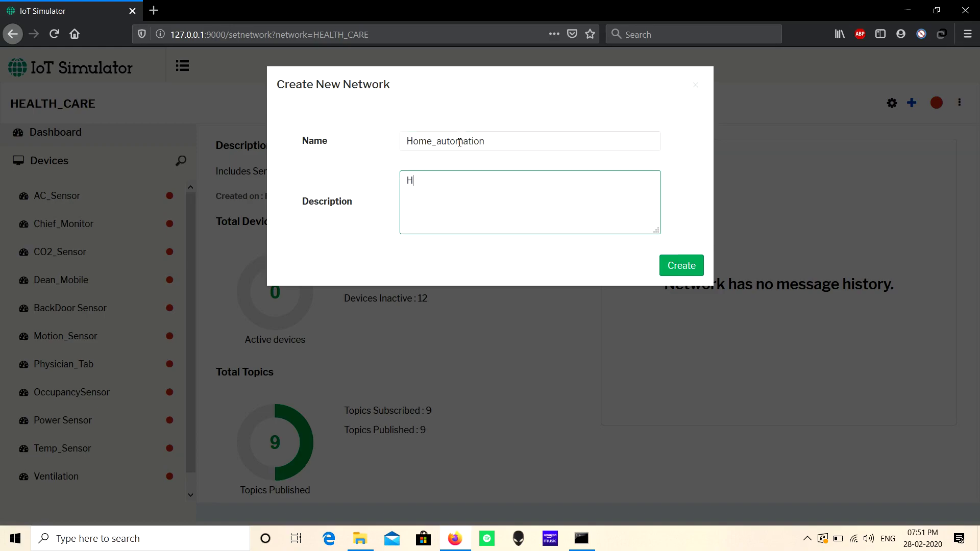
type("ome IoT")
type(" devce")
key("BackSpace")
type("ice")
left_click(470, 183)
key("BackSpace")
left_click(681, 266)
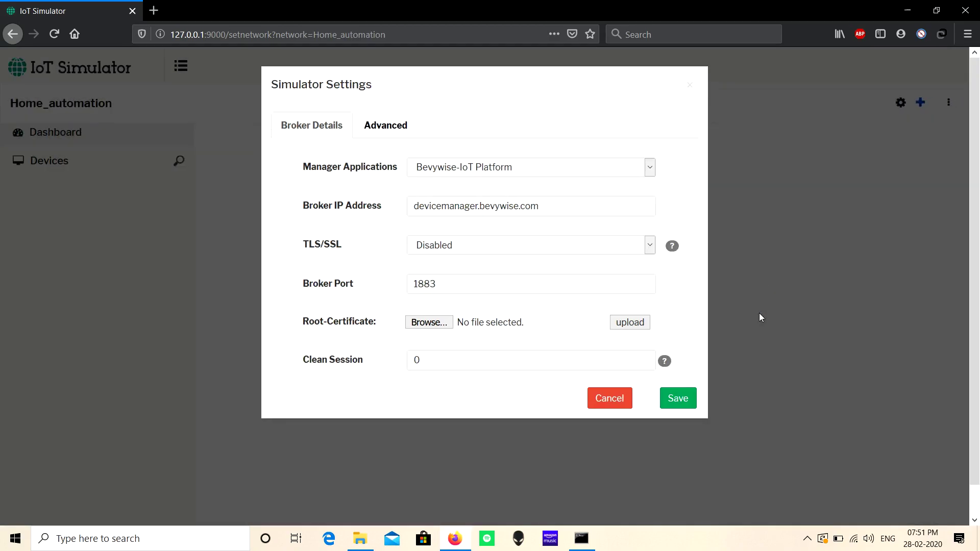
- Cancel the Simulator Settings dialog, leaving the broker settings unchanged
left_click(613, 398)
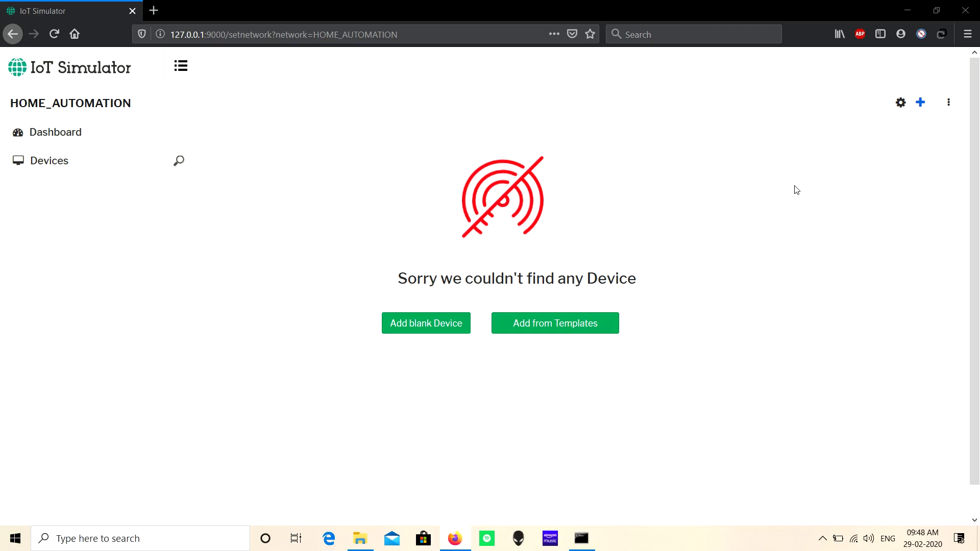
- Save a blank device Temperature_sensor with ID LSM123 and description 'Measure Temperature Level'
left_click(415, 328)
left_click(492, 138)
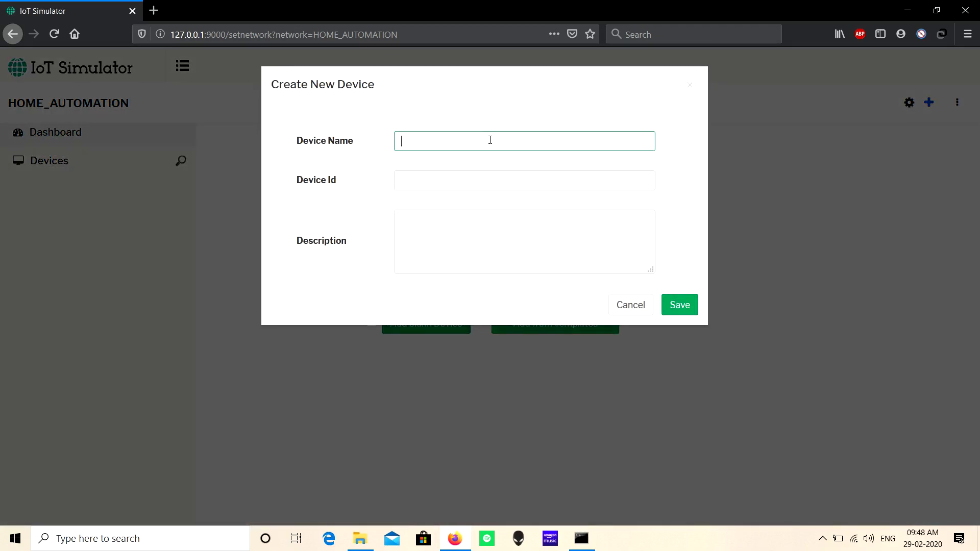
type("Ter")
key("BackSpace")
type("mperat")
type("ure_sens")
type("or")
key("Tab")
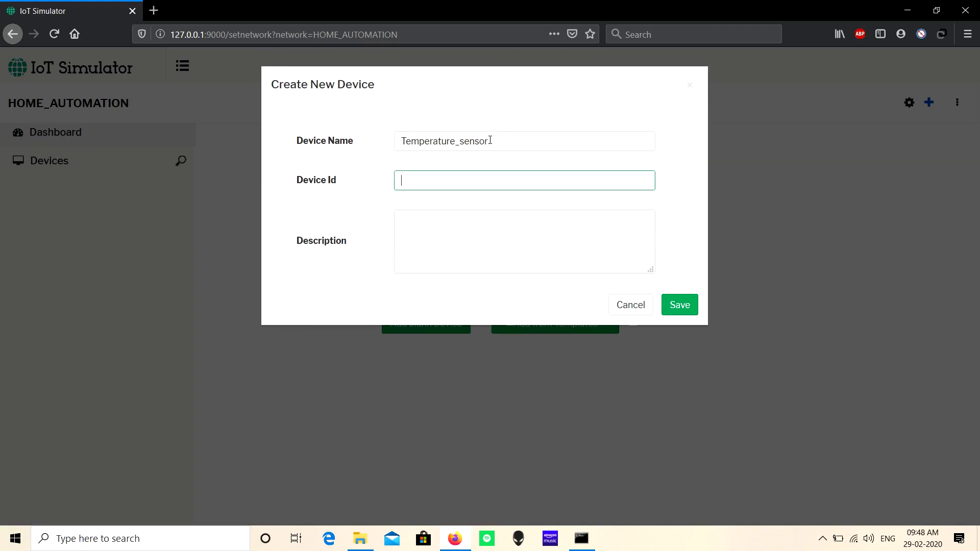
type("LSM123")
key("Tab")
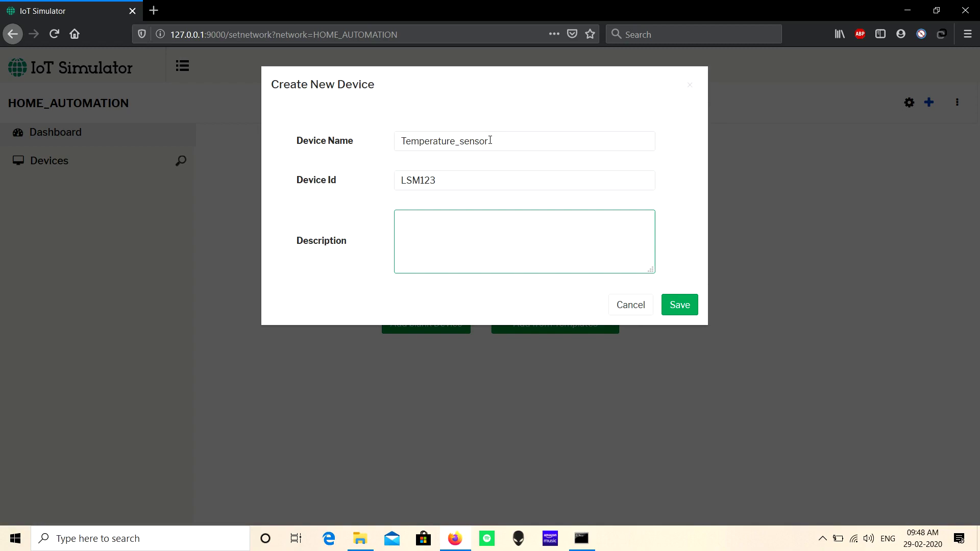
type("M")
type("easure T")
type("empe")
type("rature Lev")
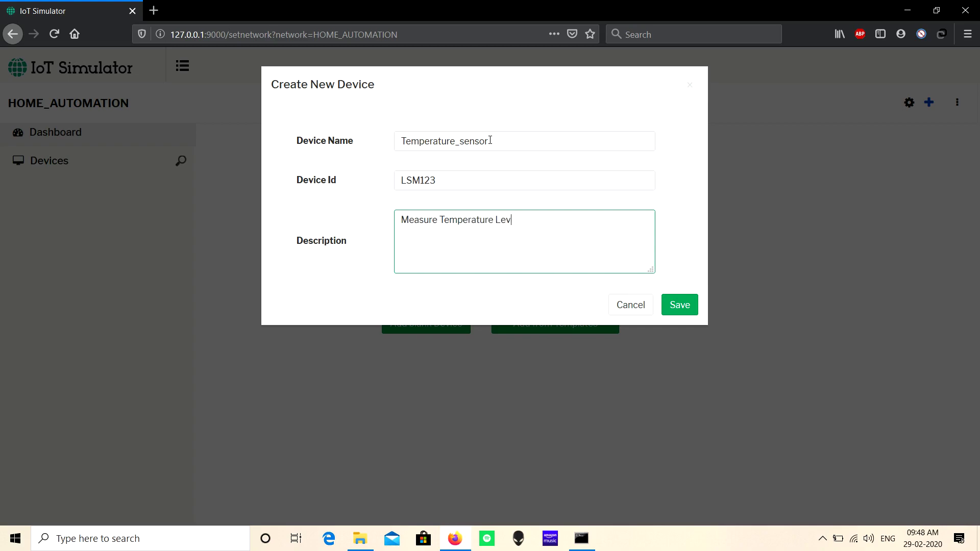
type("el")
left_click(679, 306)
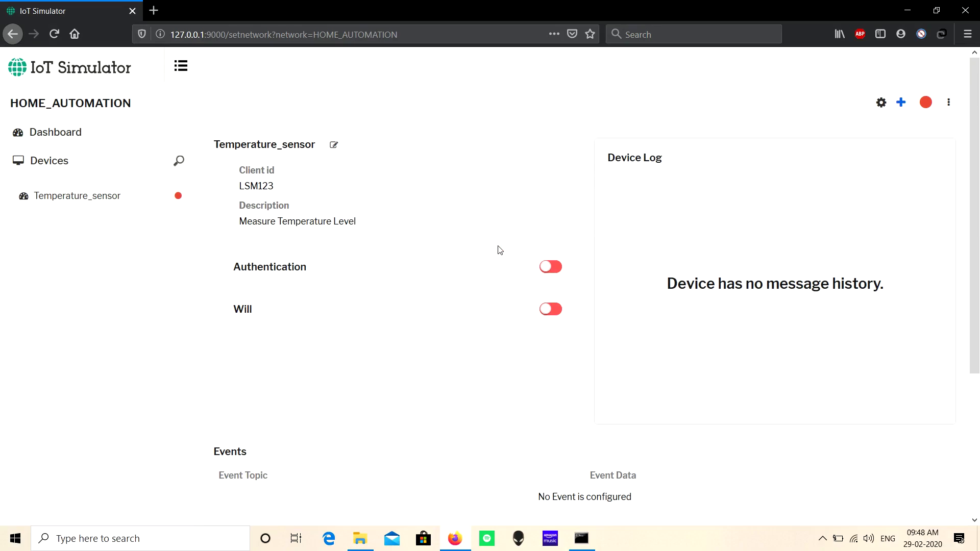
- Save blank device Humidity_sensor, replacing leftover values with ID HUm23 and 'Measure humidity level'
left_click(901, 101)
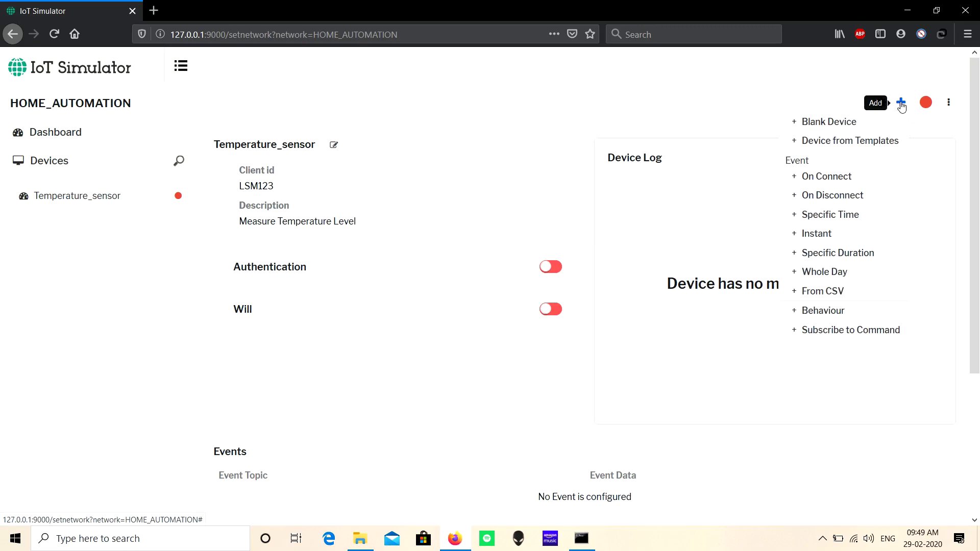
left_click(842, 122)
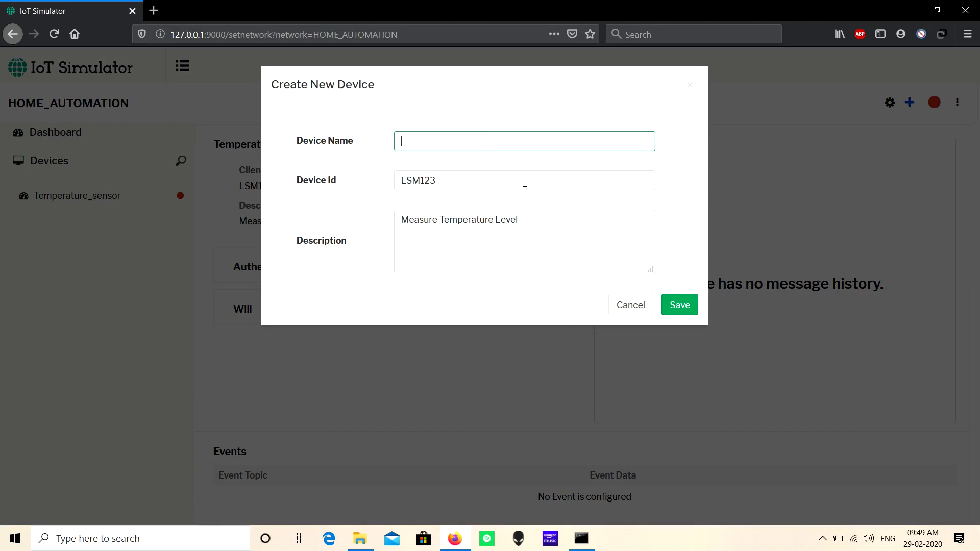
type("Humidi")
type("ty_senso")
type("r")
key("Tab")
key("BackSpace")
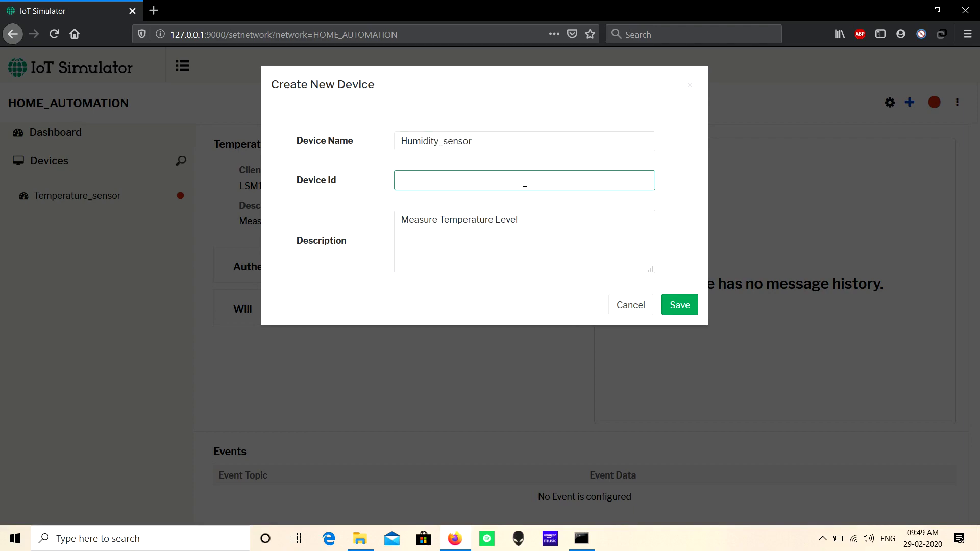
type("HUm")
type("23")
key("Tab")
key("BackSpace")
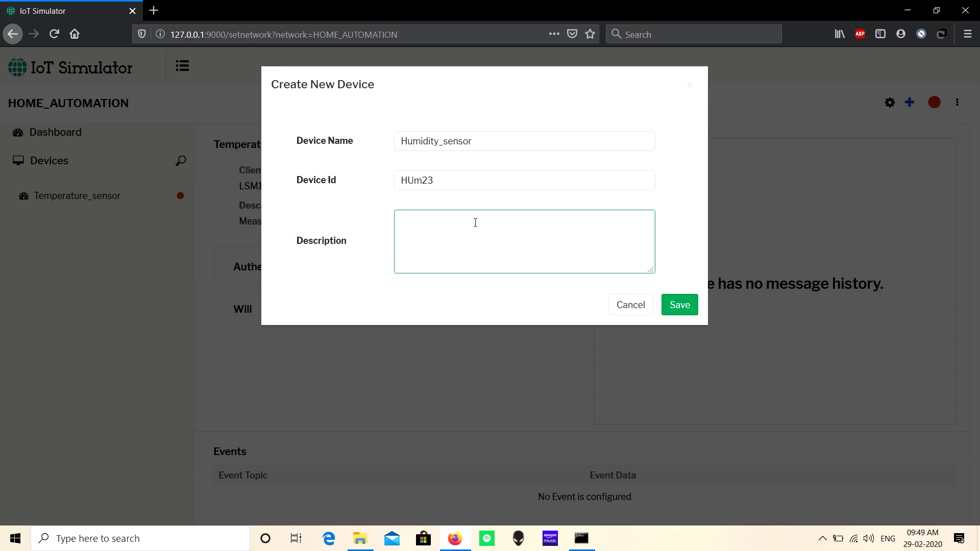
type("Measure hu")
type("midity")
type(" level")
left_click(679, 305)
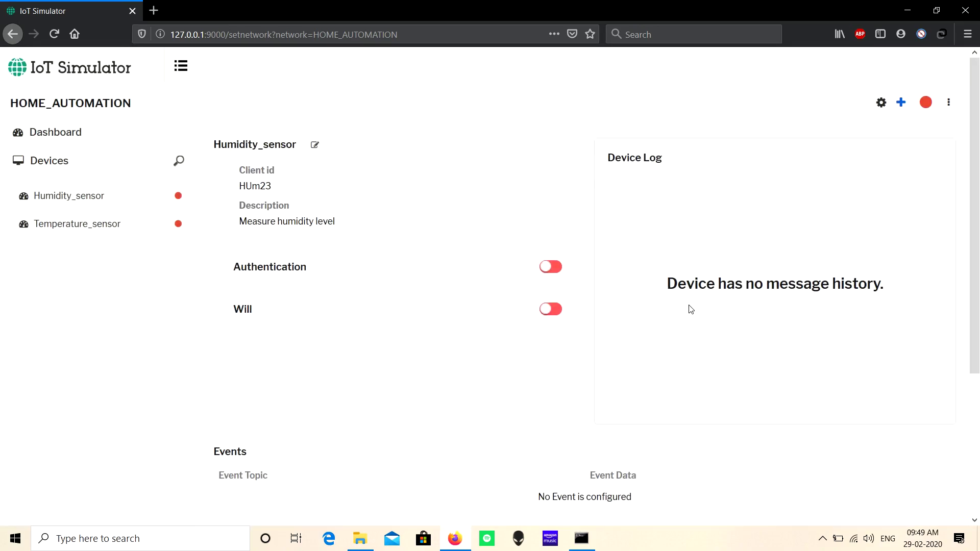